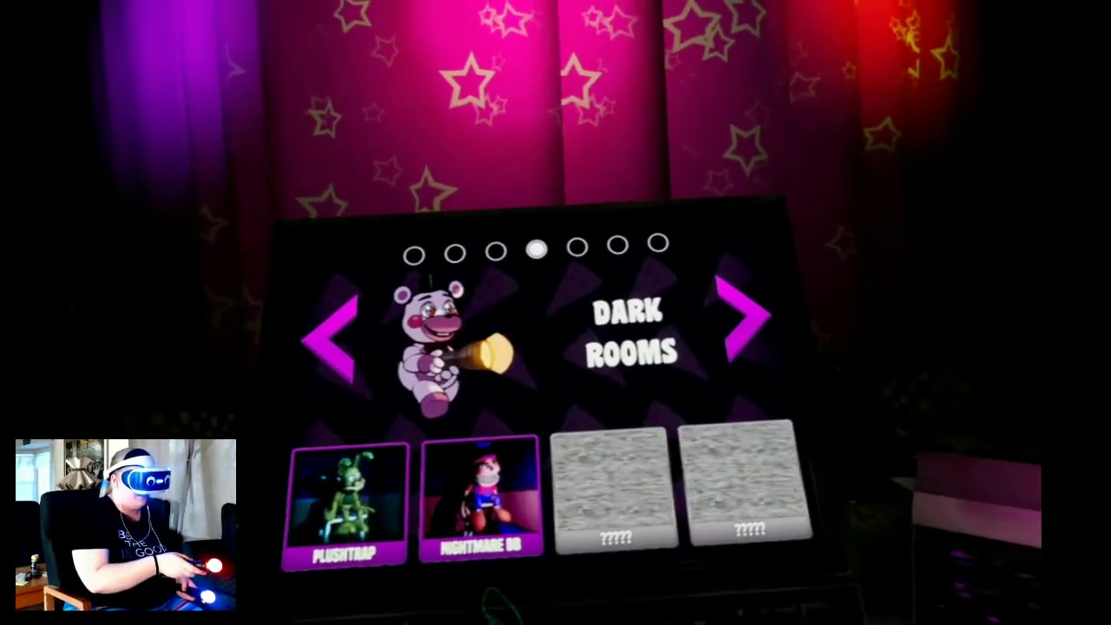
{"action": "key", "text": "Right"}
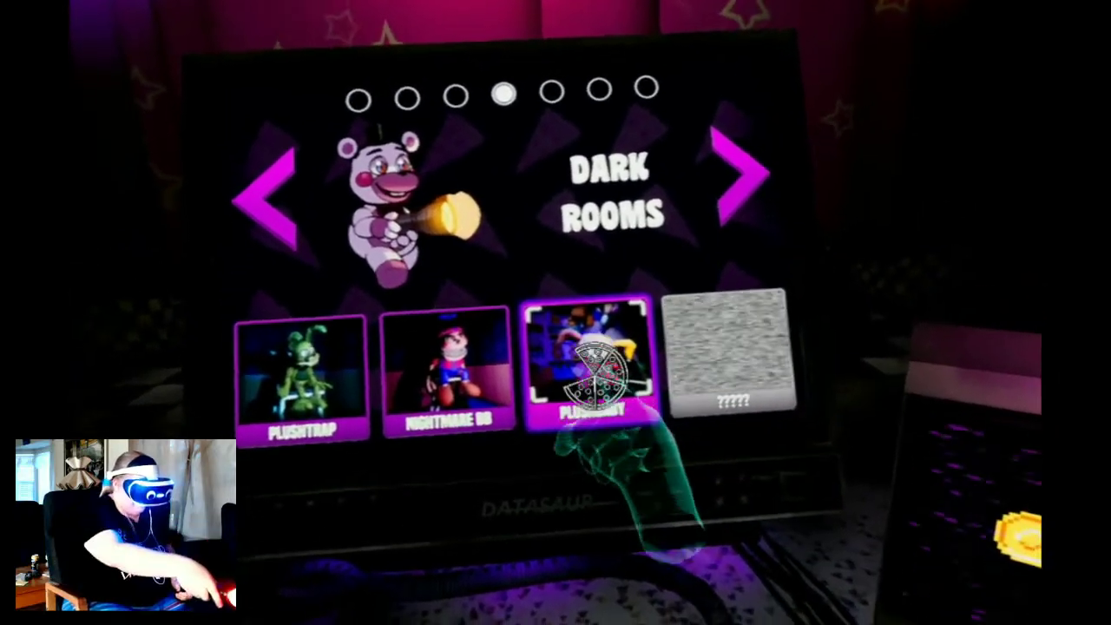
{"action": "left_click", "coordinate": [599, 373]}
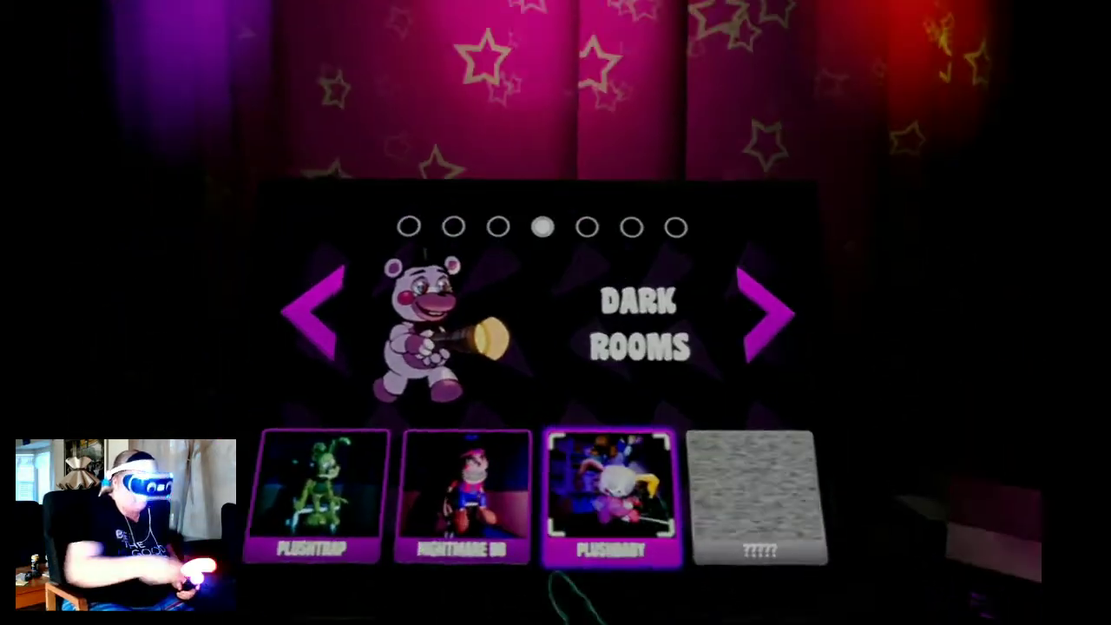